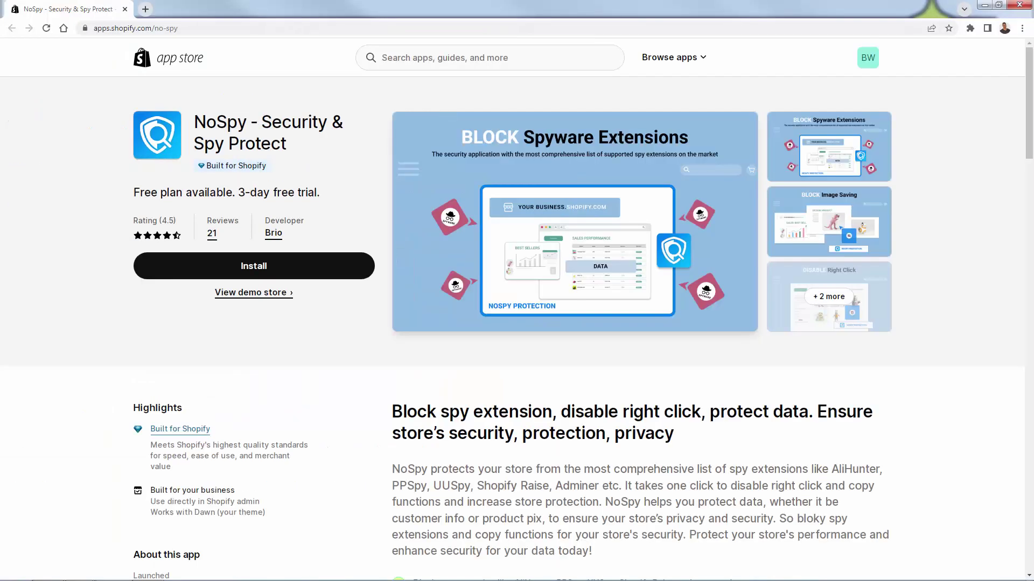
- Enlarge NoSpy's first listing screenshot, 'BLOCK Spyware Extensions', in the lightbox
triple_click(221, 167)
left_click(256, 170)
left_click(632, 201)
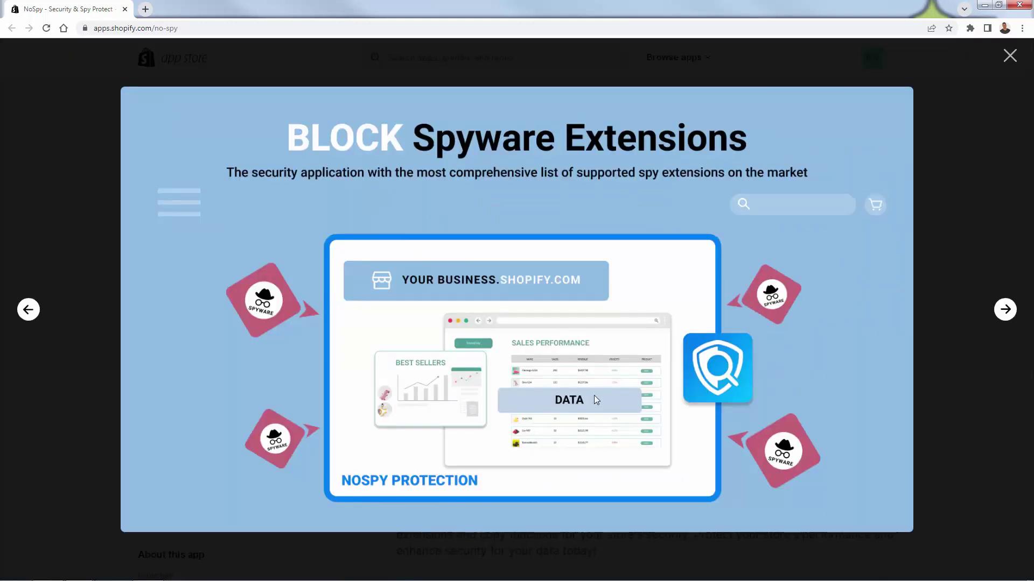
- Page through Block Image Saving, Disable Right Click, Disable Text Selection and Easy To Use, then close the gallery
left_click(1003, 310)
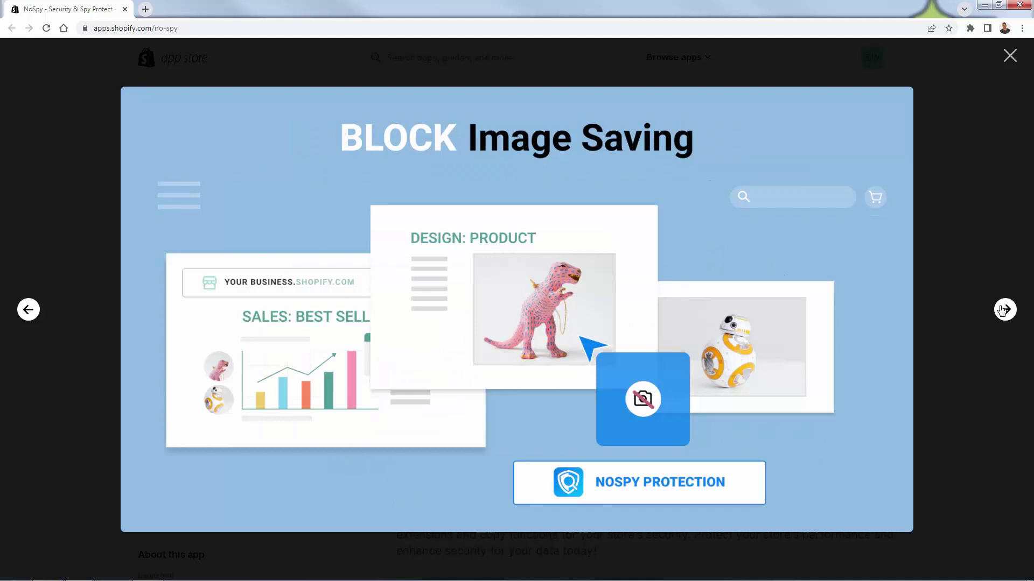
left_click(1004, 310)
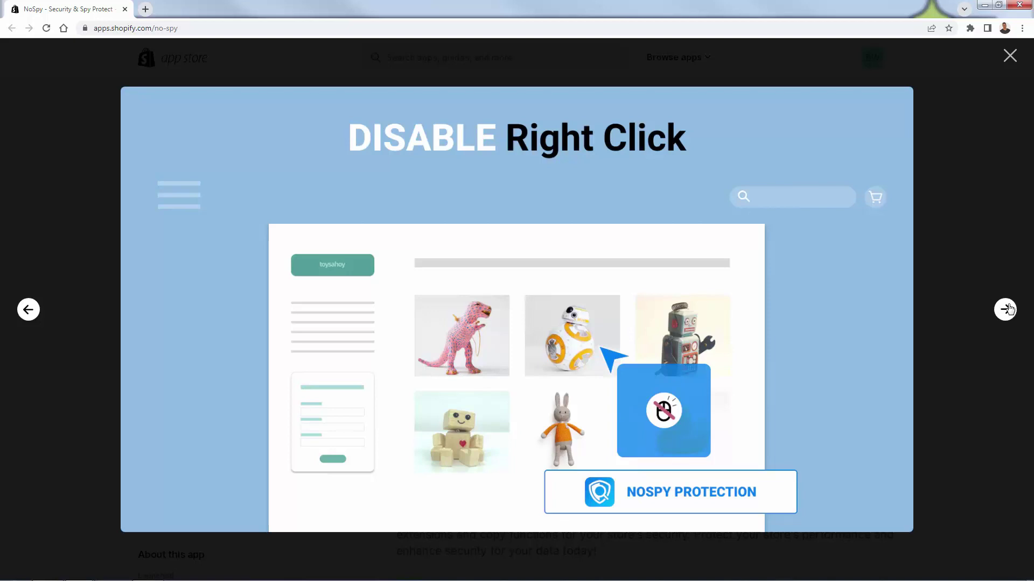
left_click(1009, 308)
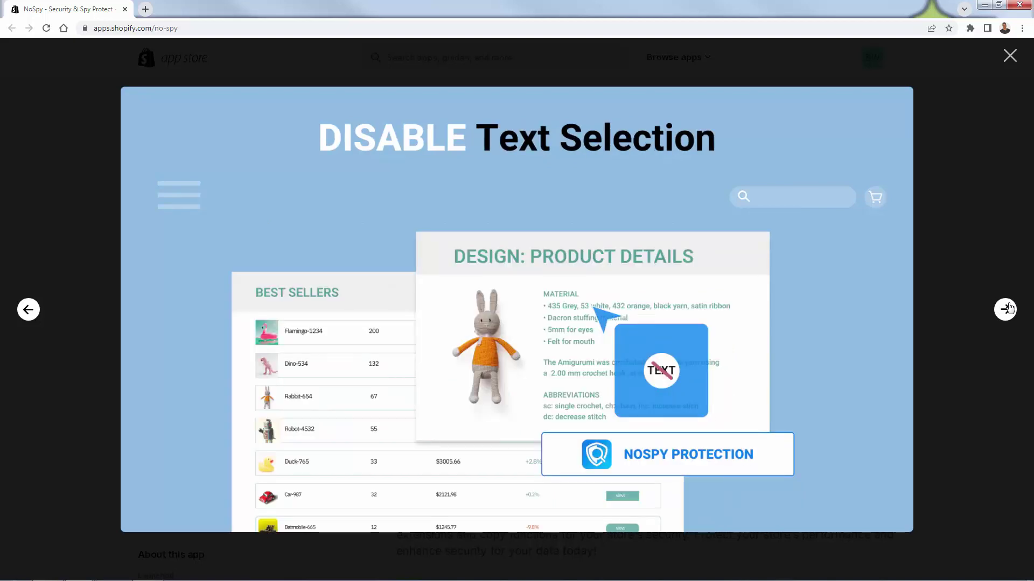
left_click(1009, 308)
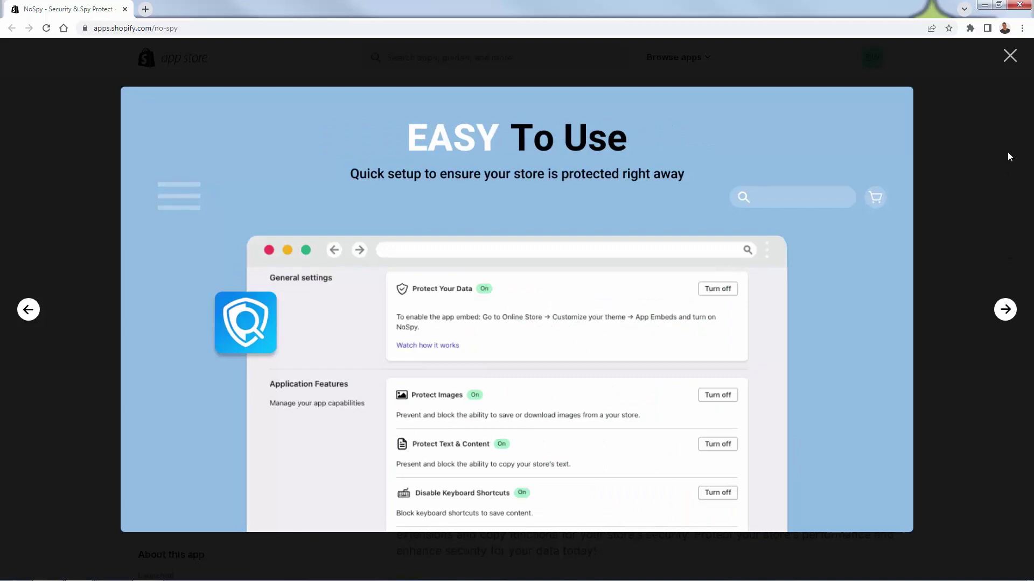
left_click(1009, 56)
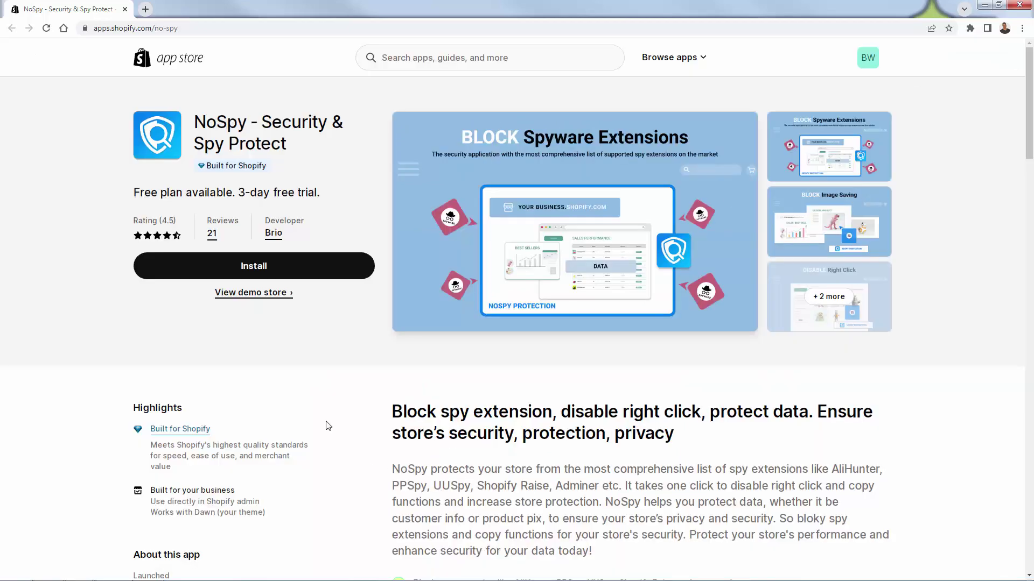
- Install NoSpy - Protect Data from its listing and confirm the install in the store admin
double_click(274, 190)
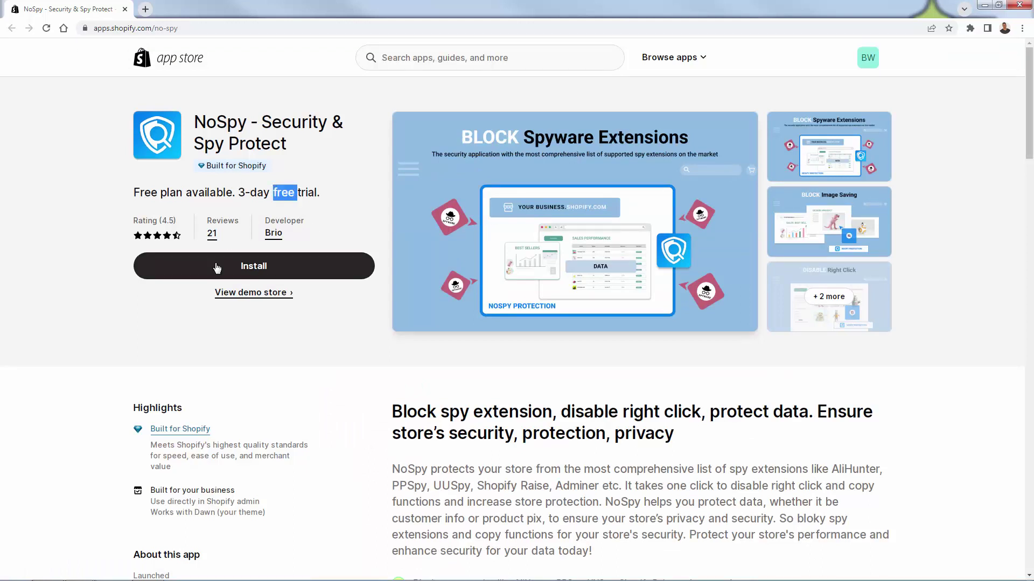
left_click(253, 274)
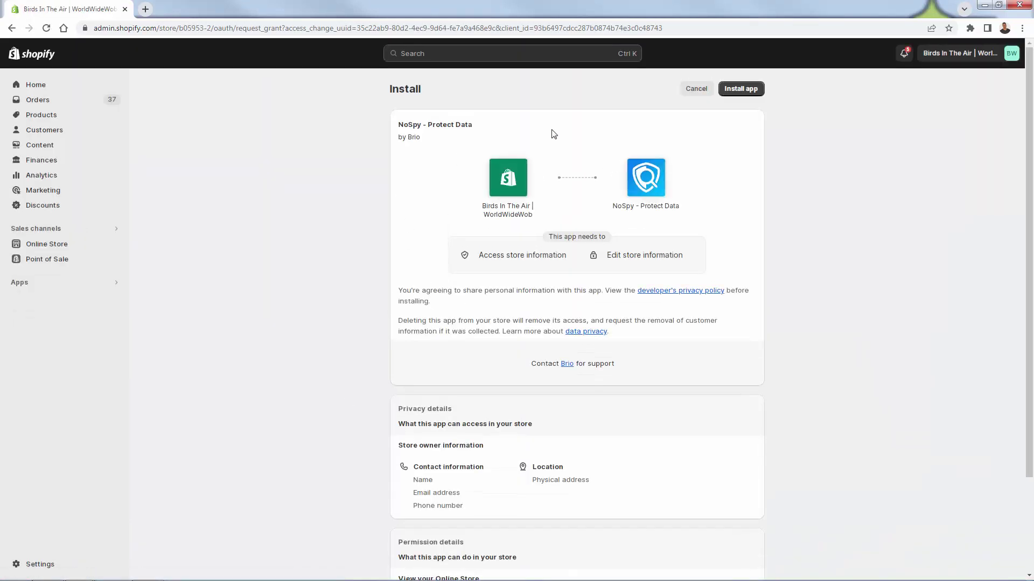
left_click(753, 95)
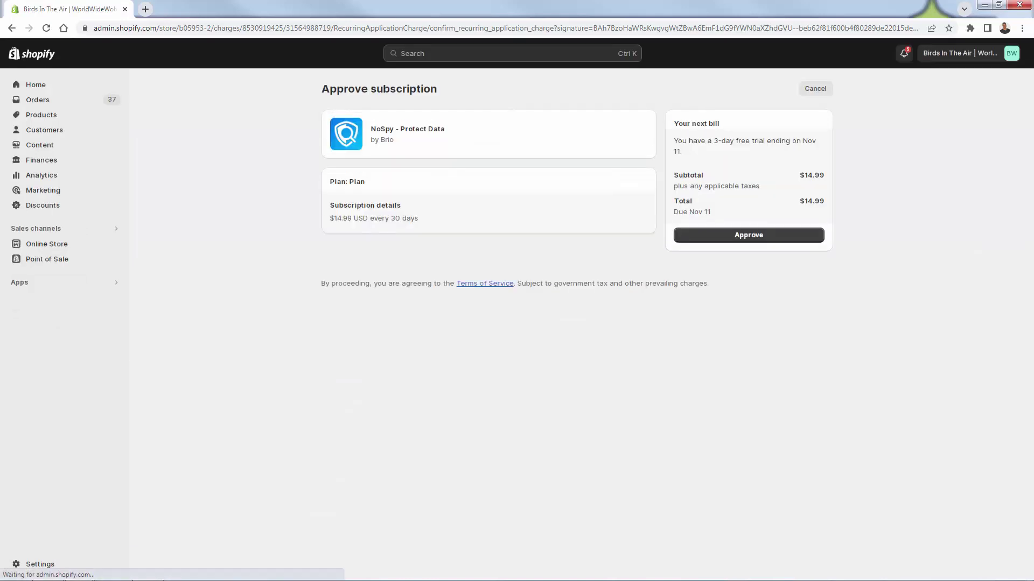
- Approve the $14.99-every-30-days NoSpy plan with its 3-day trial
triple_click(724, 141)
left_click(724, 167)
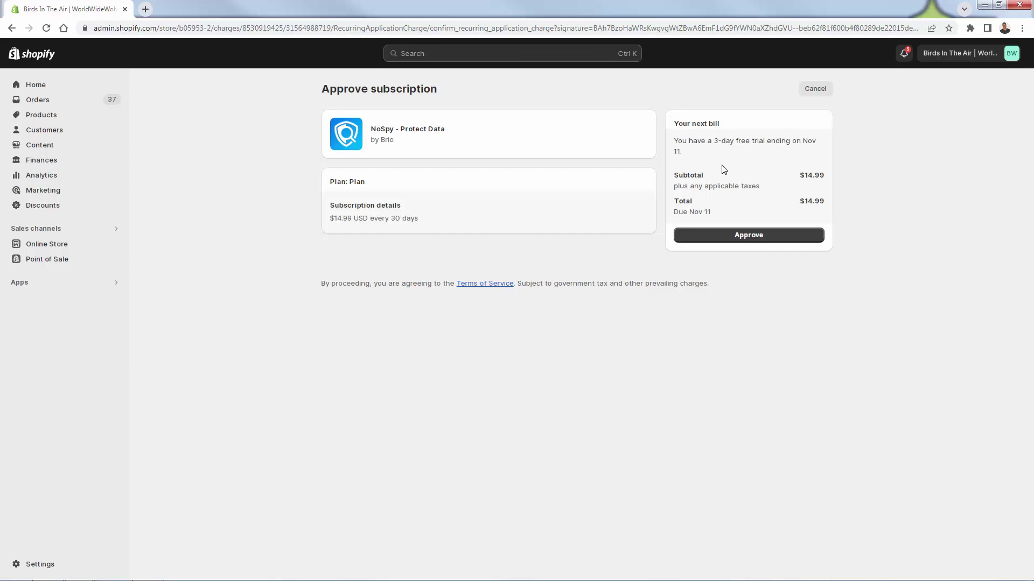
left_click(778, 234)
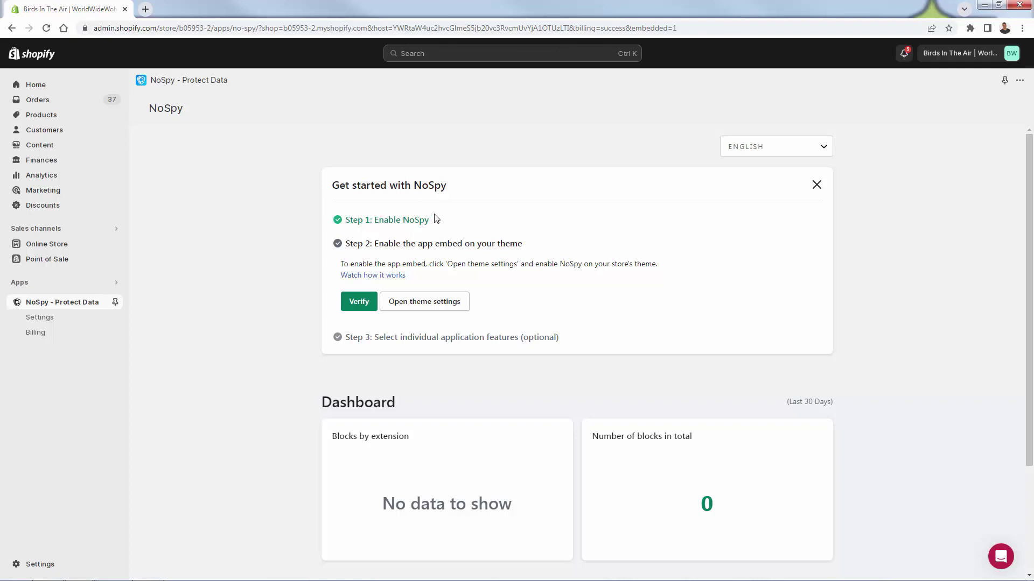
- Turn on the No Spy Block app embed in the Dawn theme editor and save the theme
left_click_drag(373, 245, 464, 245)
left_click(391, 233)
left_click(364, 303)
left_click(392, 302)
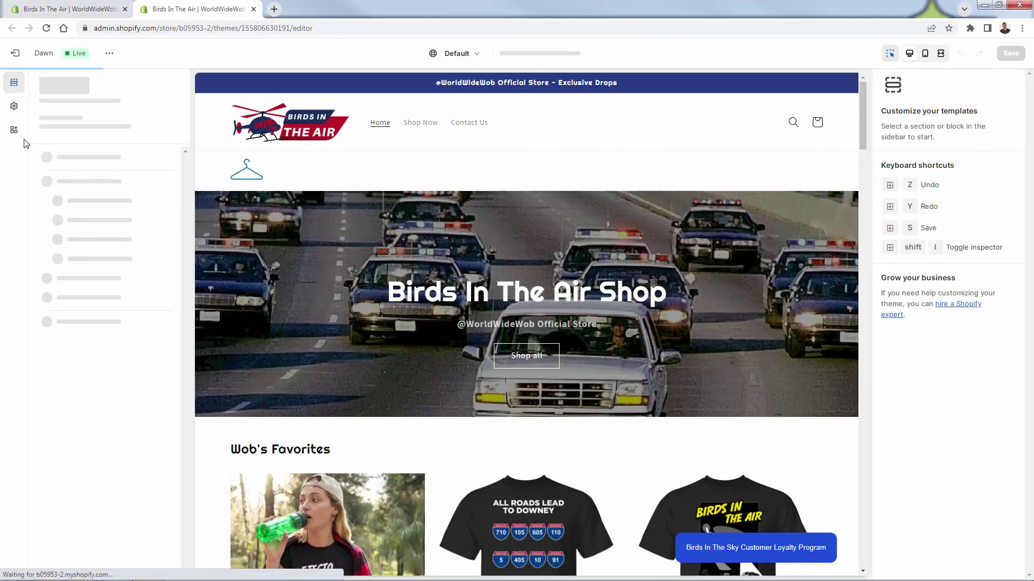
left_click(14, 132)
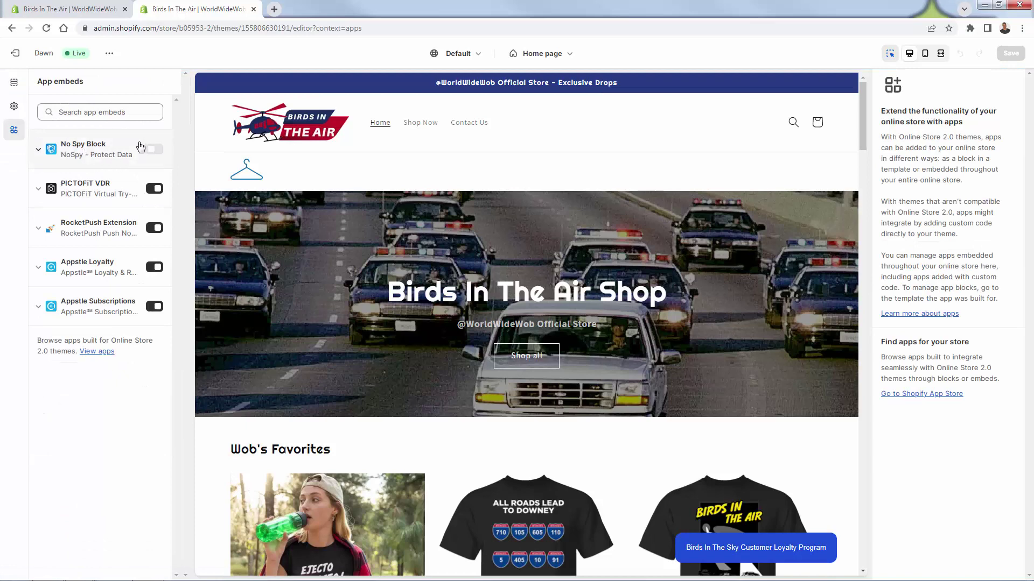
left_click(154, 151)
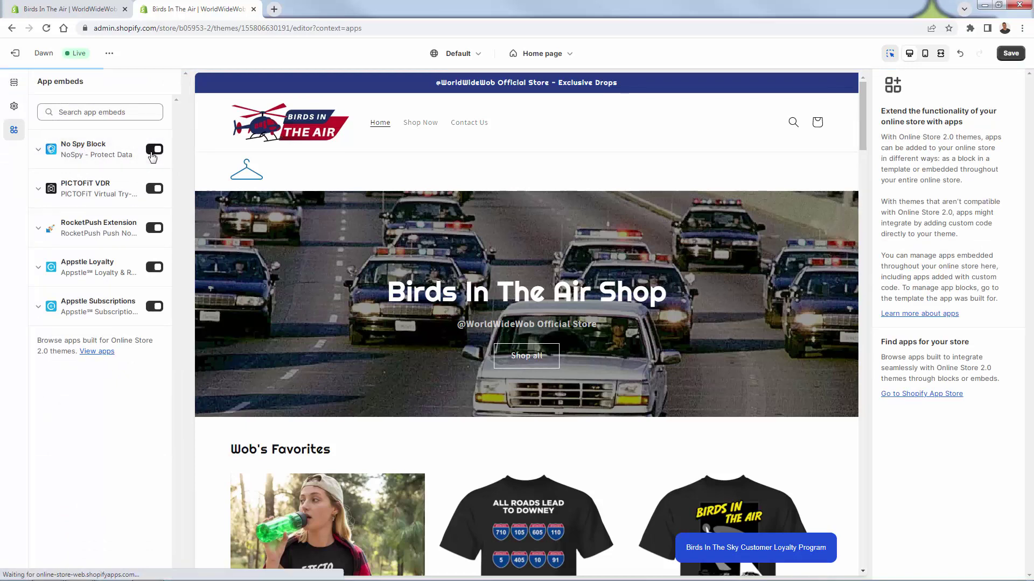
left_click(1010, 53)
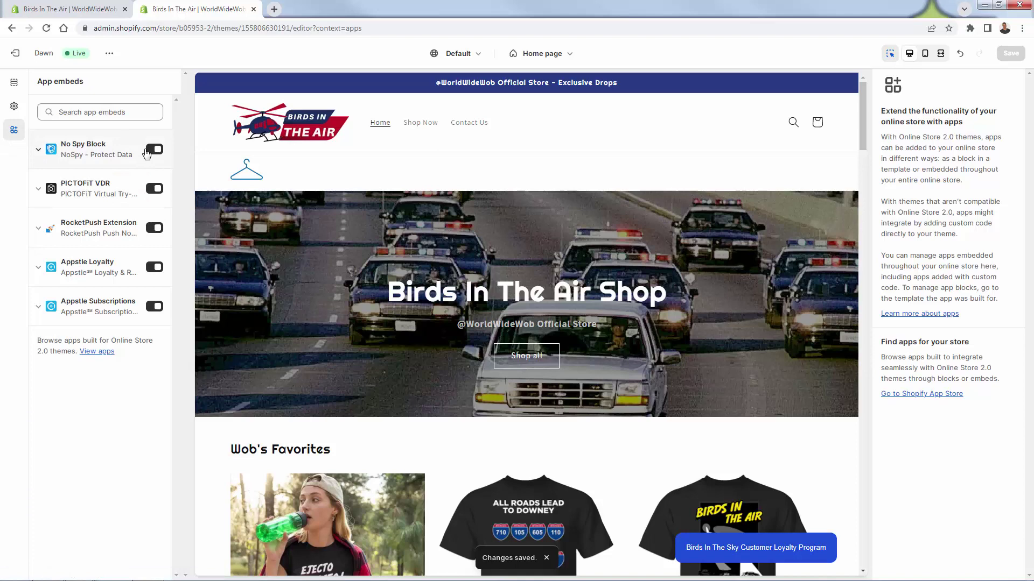
- Back in NoSpy, verify the app embed and complete the setup checklist, leaving Protect Data On
left_click(92, 8)
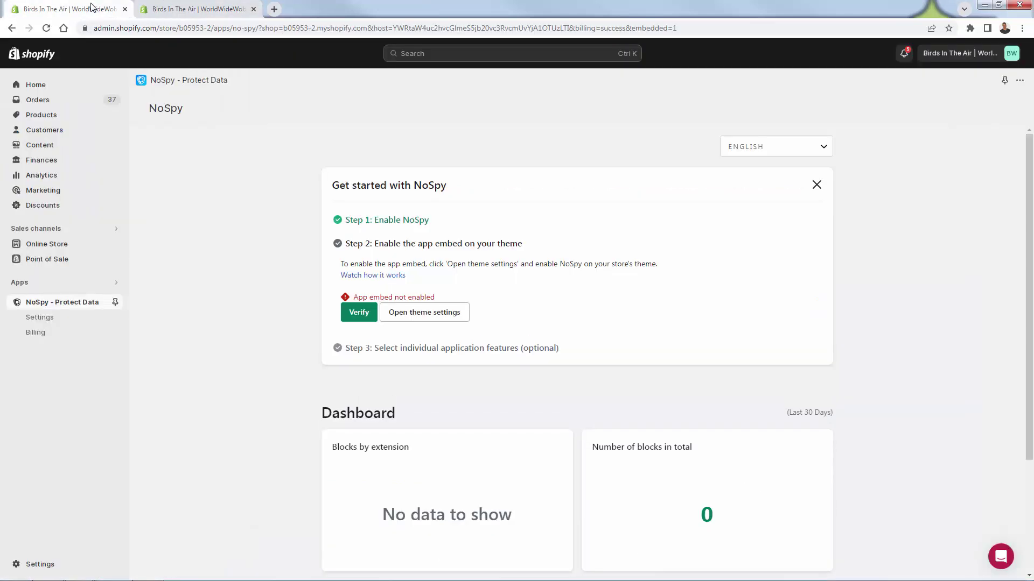
left_click(357, 314)
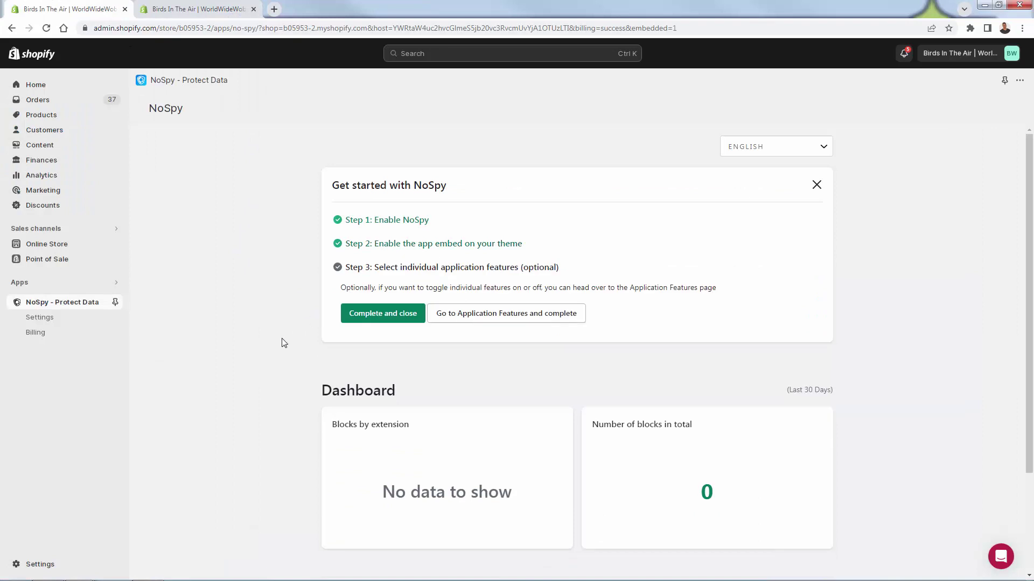
left_click(368, 322)
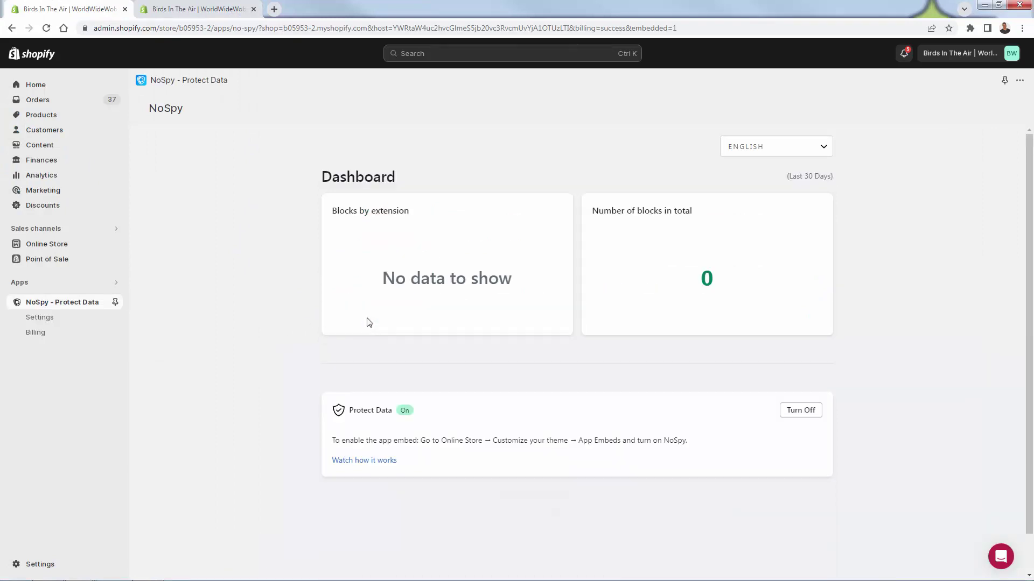
scroll(368, 322, "down", 1)
left_click_drag(327, 368, 443, 379)
left_click(431, 380)
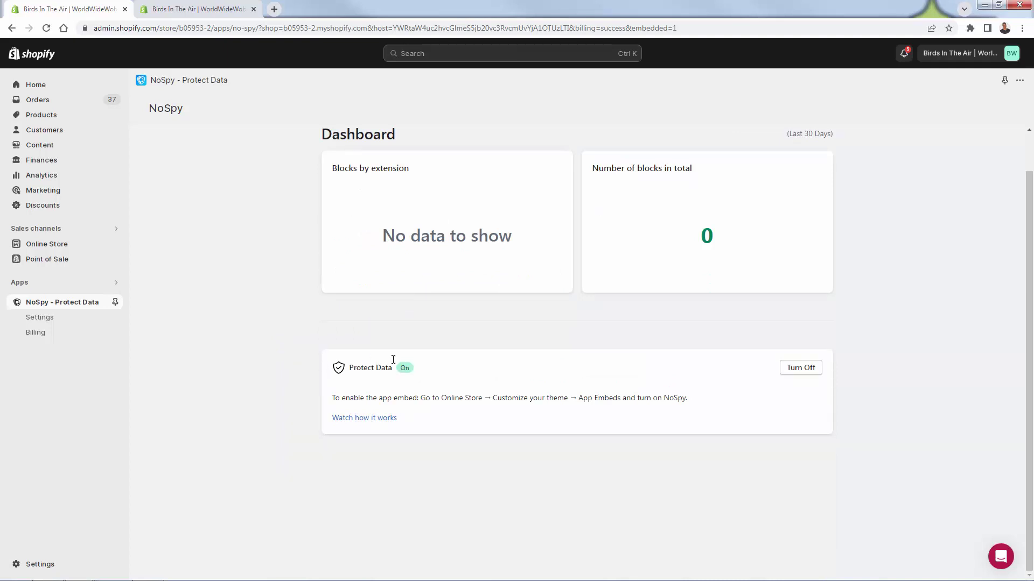
scroll(289, 271, "up", 1)
left_click(66, 322)
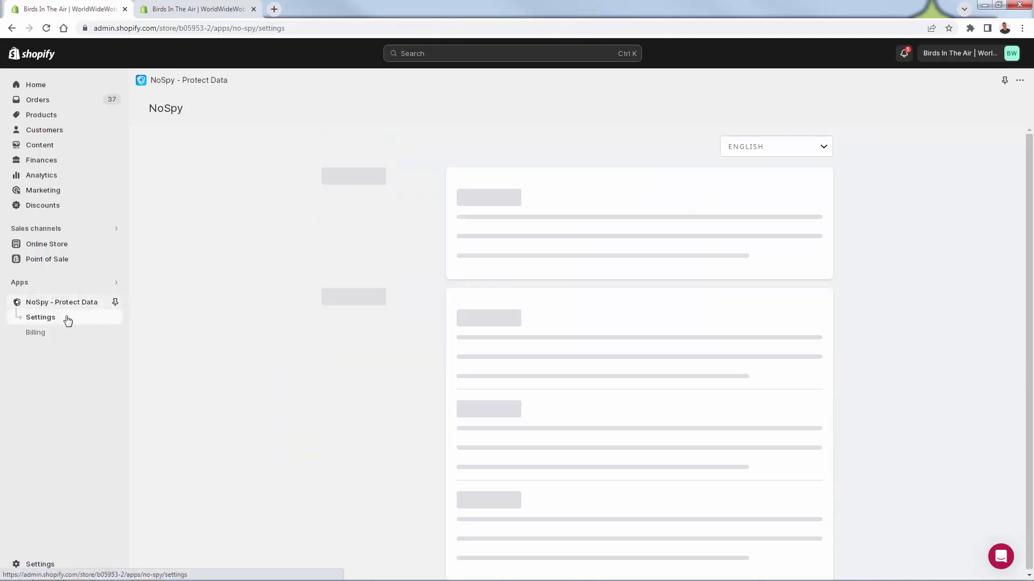
left_click_drag(487, 189, 518, 190)
left_click(517, 194)
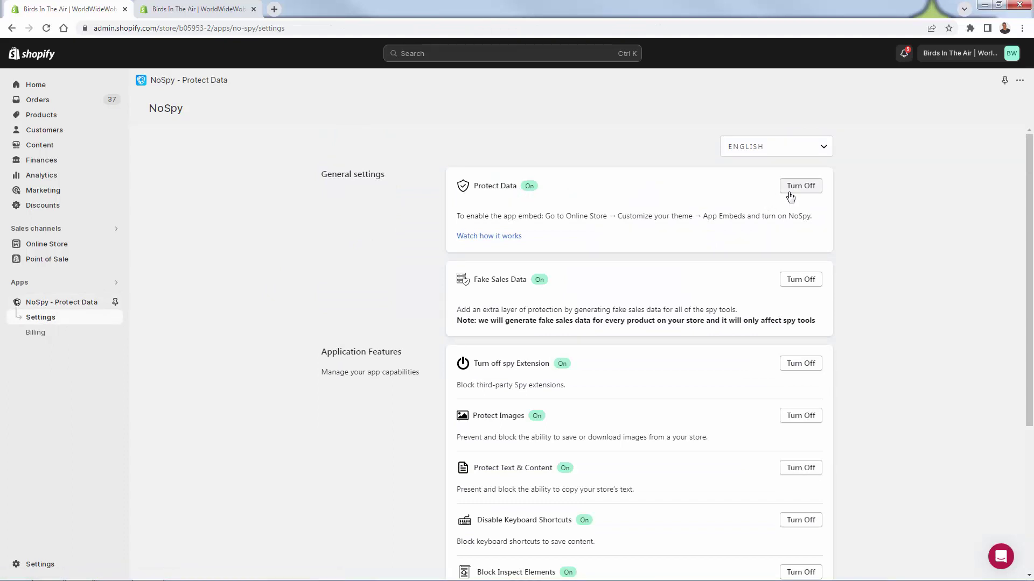
scroll(383, 181, "down", 1)
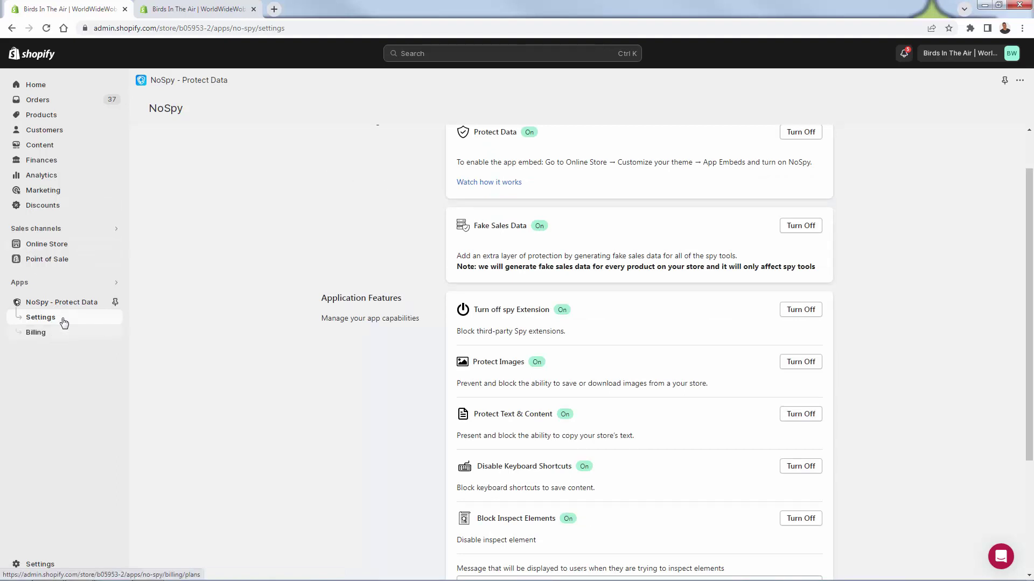
scroll(316, 212, "up", 1)
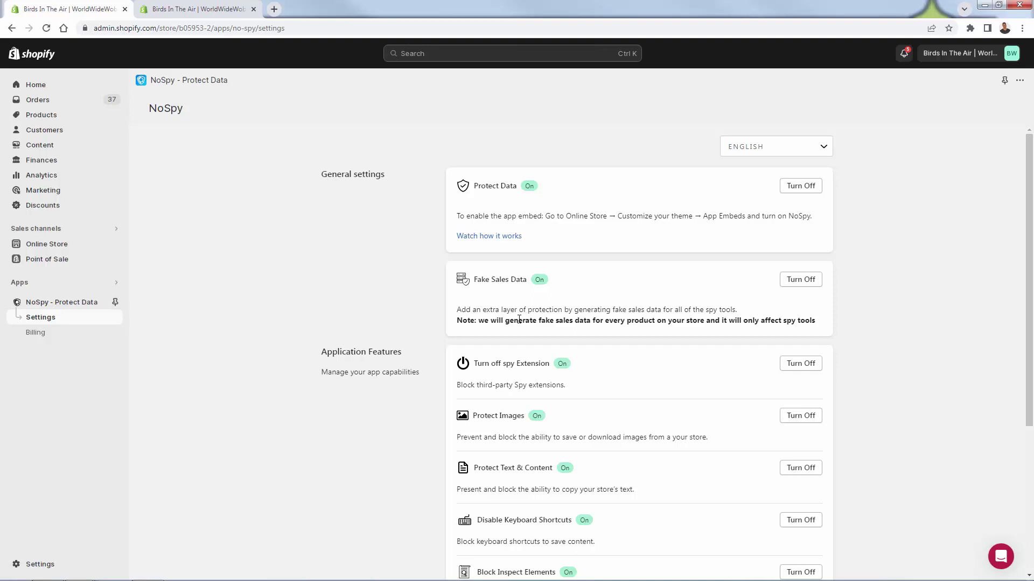
left_click_drag(552, 321, 701, 323)
double_click(699, 326)
left_click(689, 321)
scroll(334, 332, "down", 3)
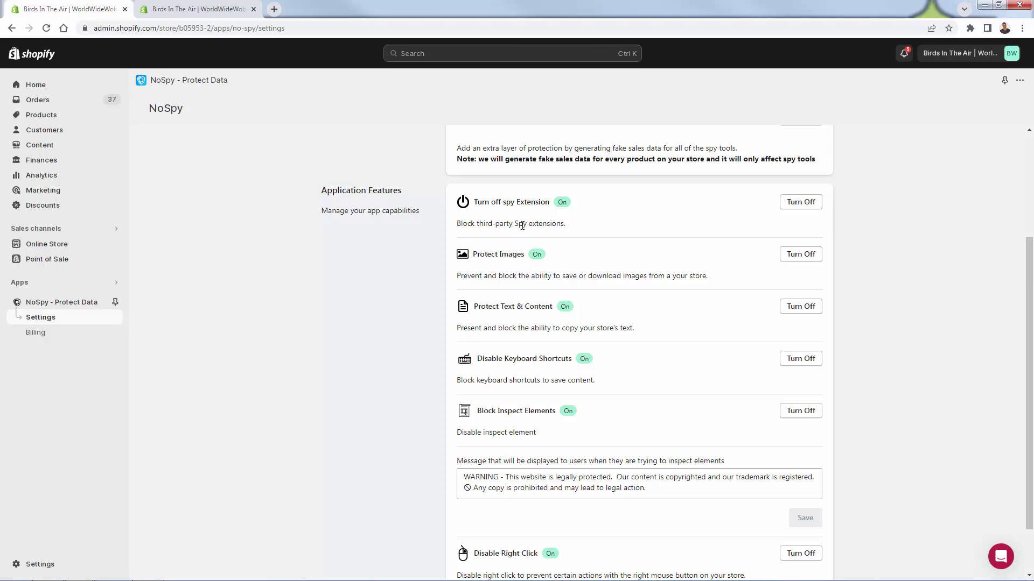
scroll(594, 328, "down", 1)
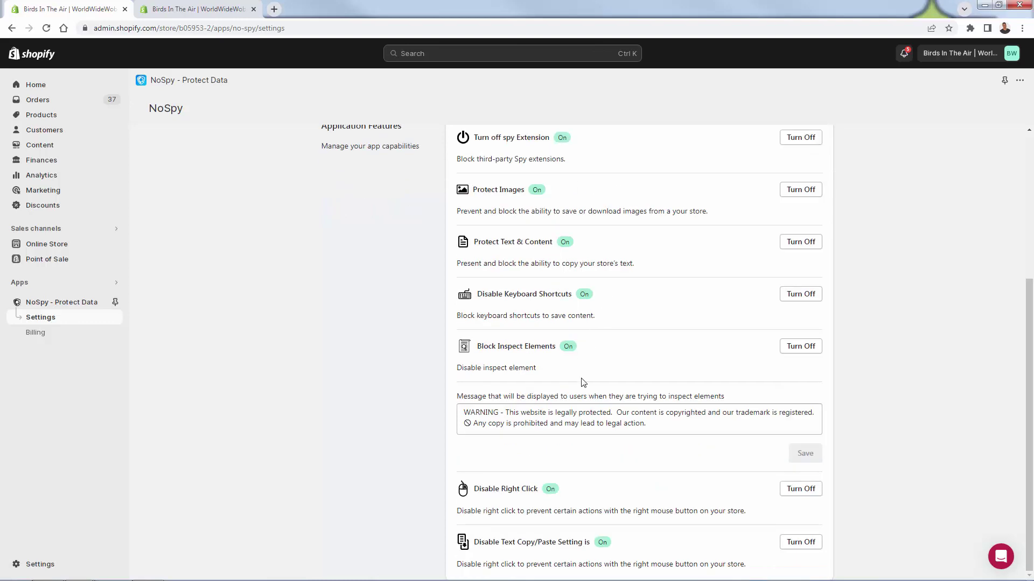
scroll(551, 462, "up", 1)
scroll(495, 473, "up", 3)
scroll(494, 474, "up", 1)
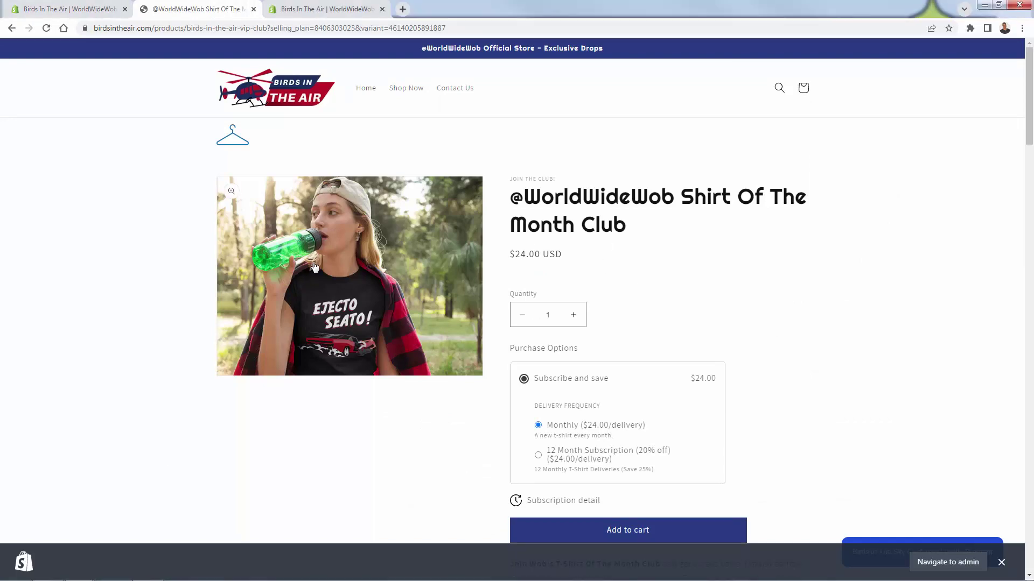
- Dismiss the Allow Notifications prompt on the Shirt Of The Month Club storefront page
scroll(669, 367, "down", 3)
scroll(668, 368, "up", 3)
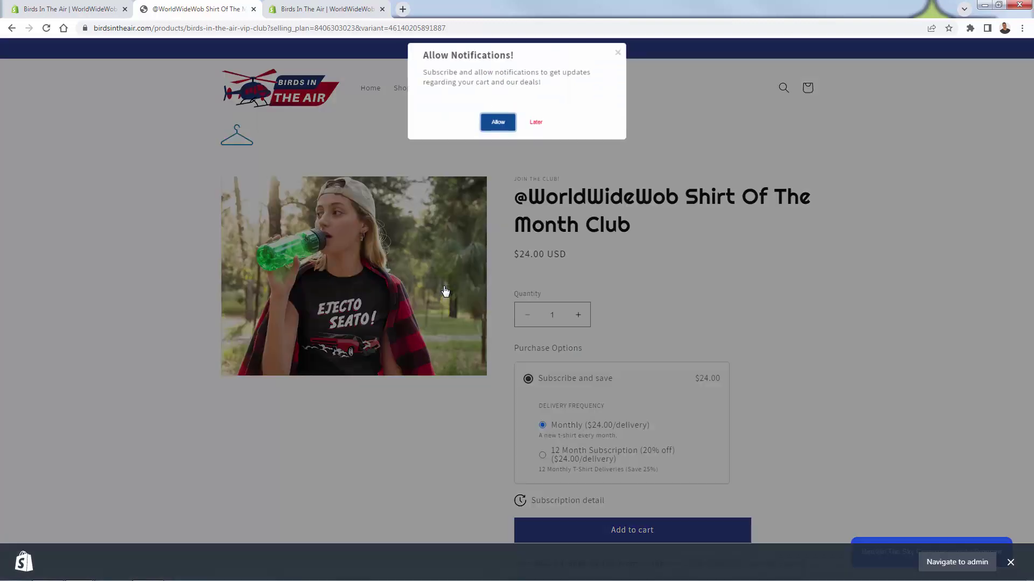
left_click(615, 53)
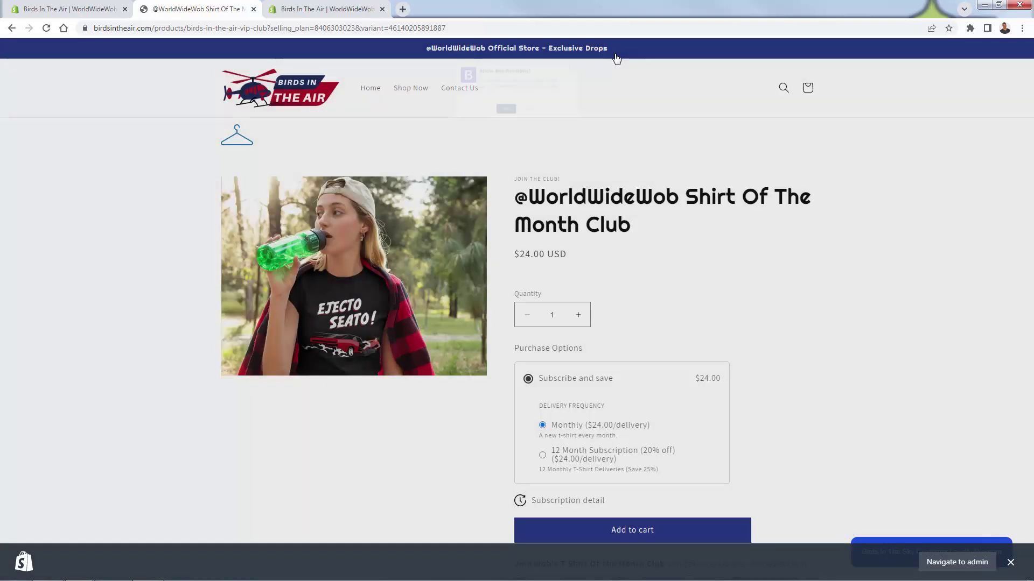
scroll(374, 339, "down", 2)
scroll(373, 339, "up", 2)
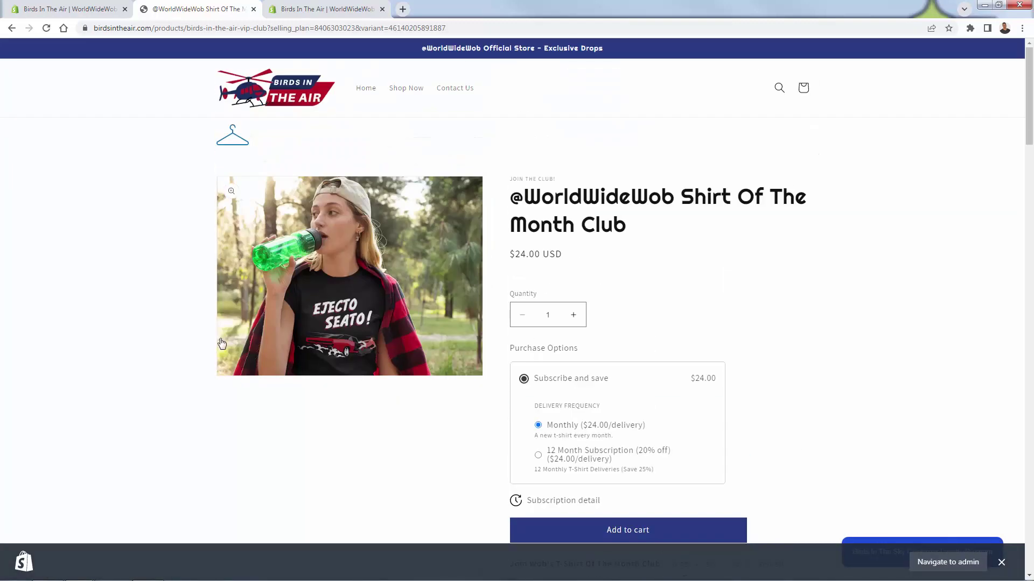